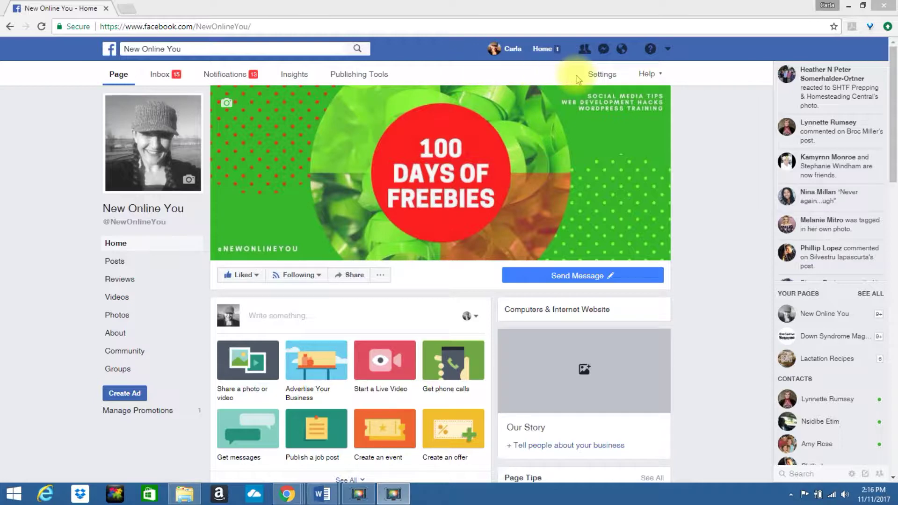
Step: Open Edit Page in the page settings and bring up the template list, with Standard as current
left_click(602, 76)
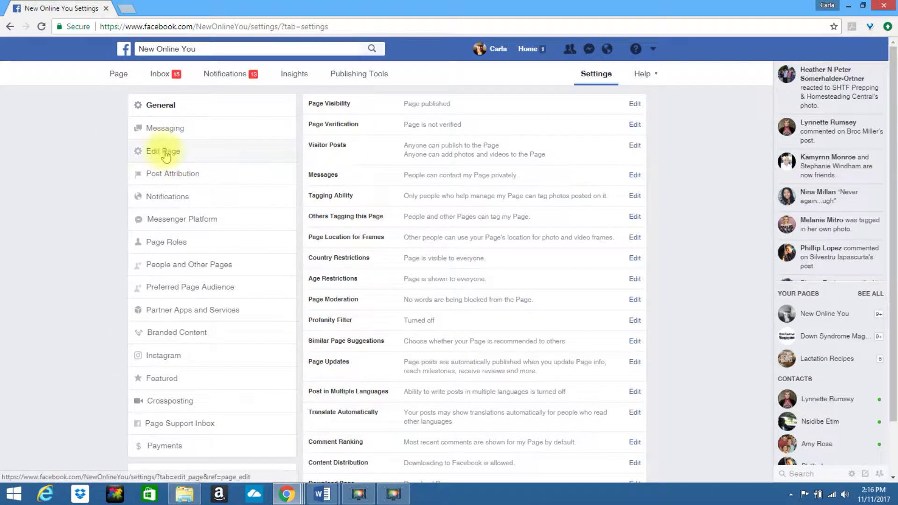
left_click(159, 155)
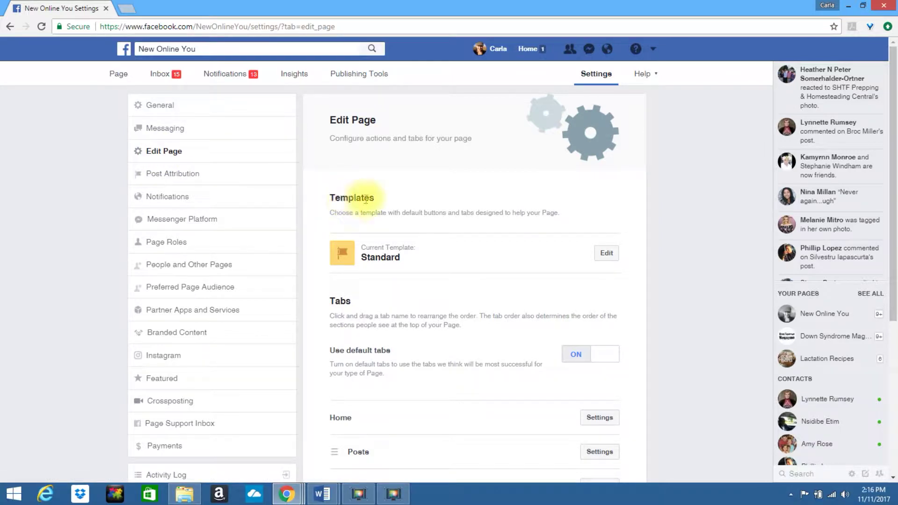
left_click(606, 254)
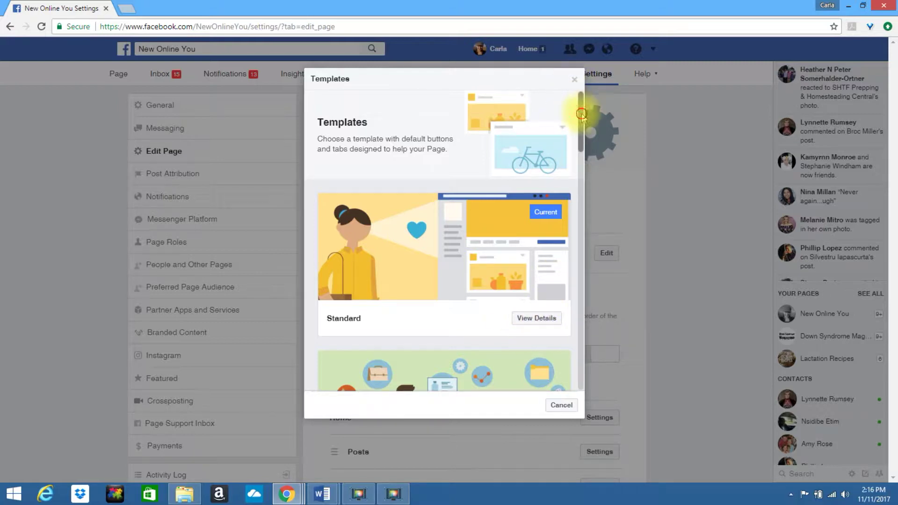
Step: Review the Video Creator template's details, including its Watch Video button and tabs, then start applying it
left_click_drag(580, 113, 582, 365)
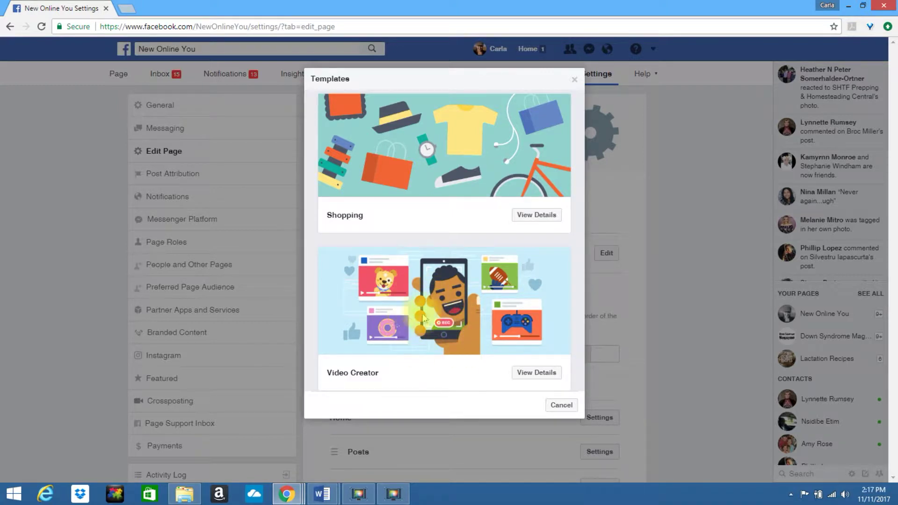
left_click(541, 373)
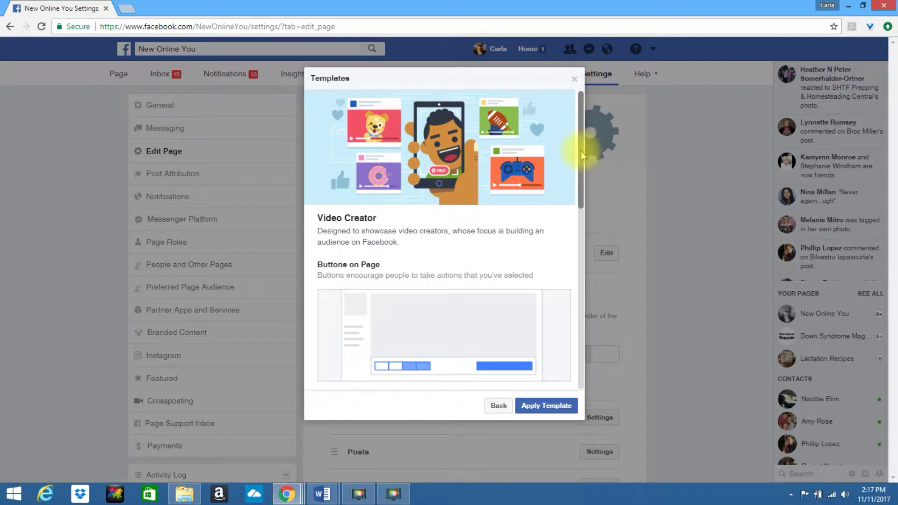
left_click_drag(580, 151, 582, 223)
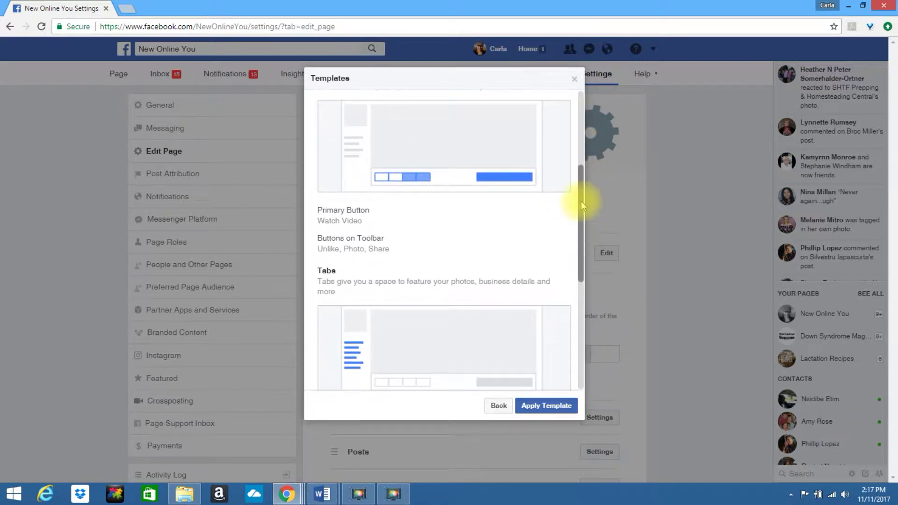
scroll(581, 218, "down", 2)
left_click_drag(581, 228, 579, 245)
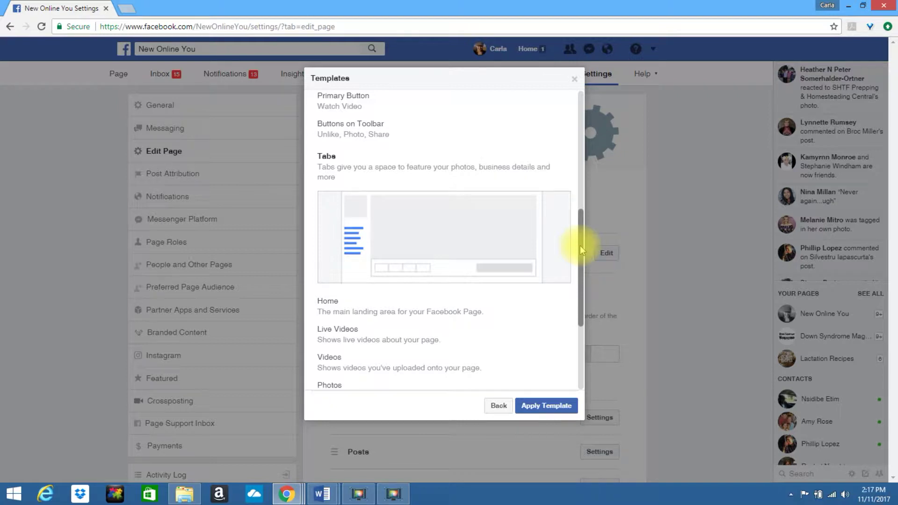
left_click_drag(579, 246, 579, 310)
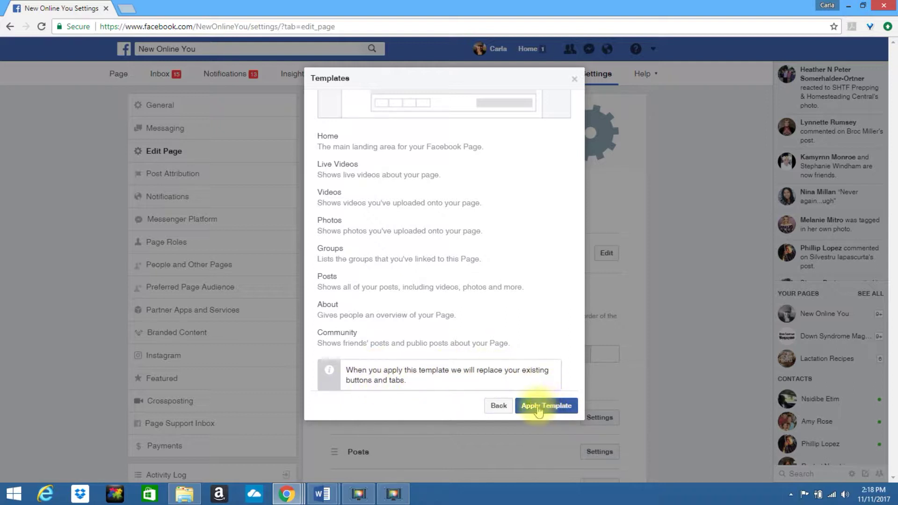
left_click(557, 407)
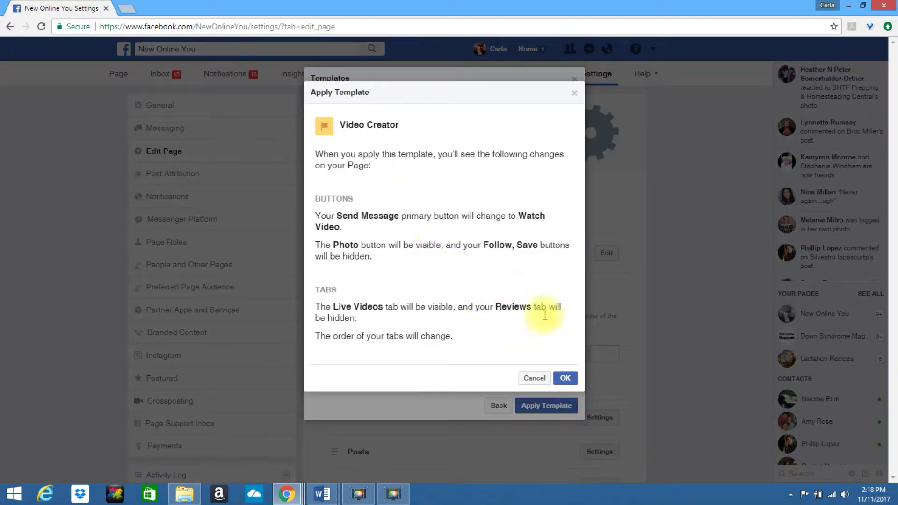
Step: Confirm the Video Creator template and reload the page to show its Watch Video button
left_click(565, 376)
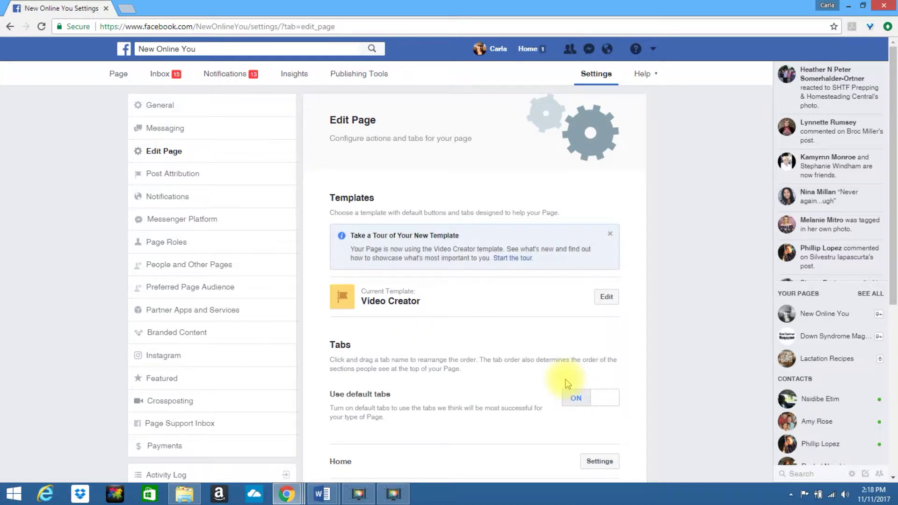
left_click(119, 75)
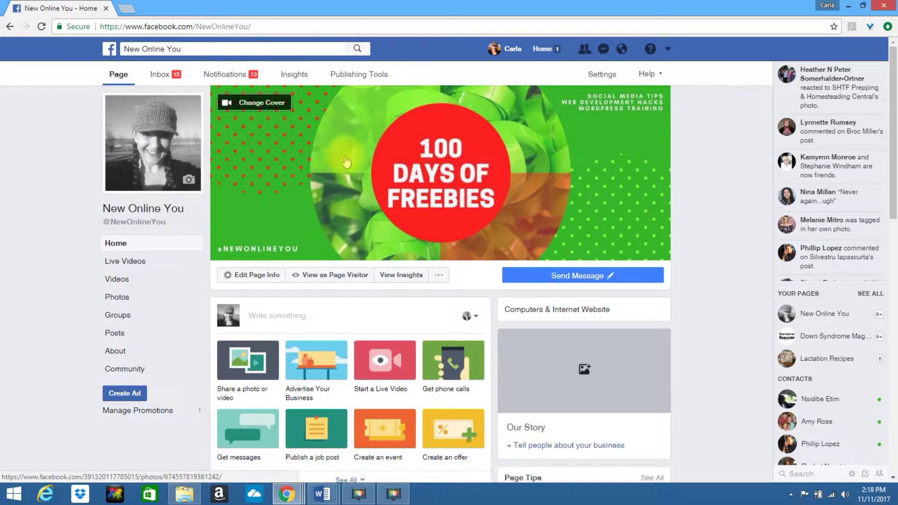
mouse_move(522, 274)
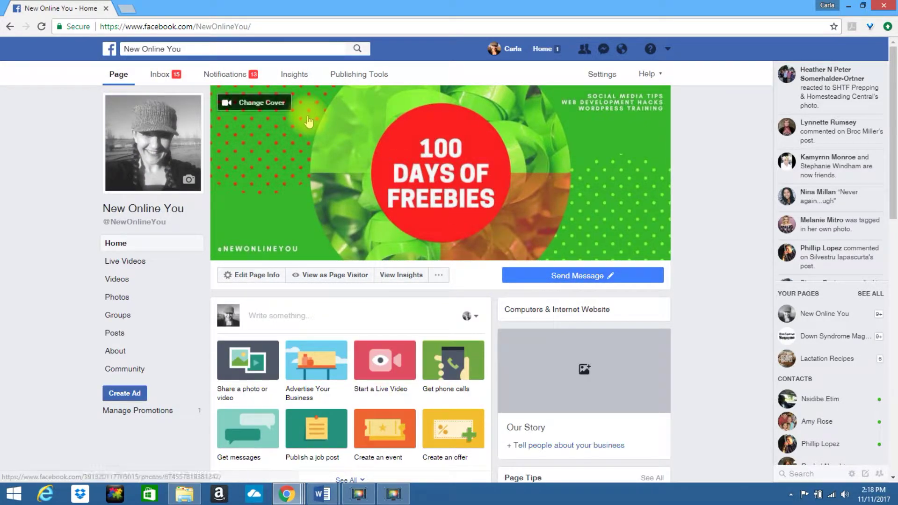
left_click(42, 27)
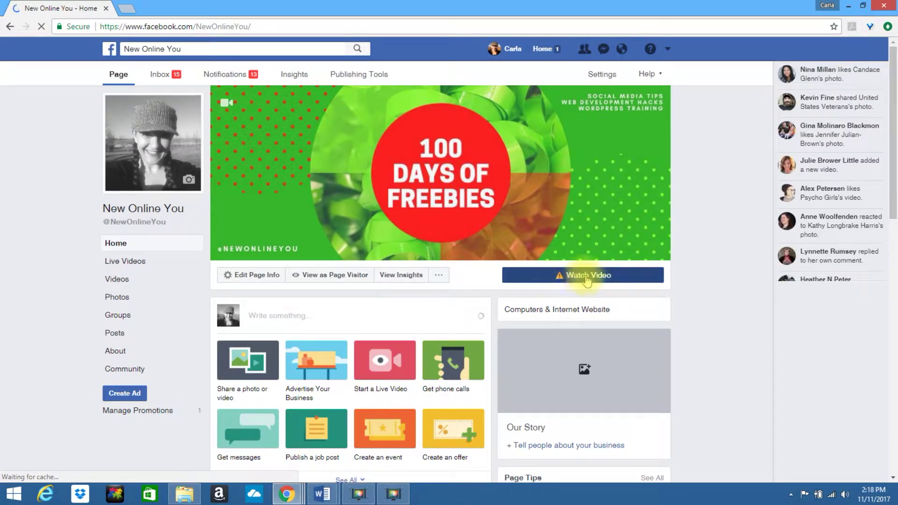
mouse_move(558, 275)
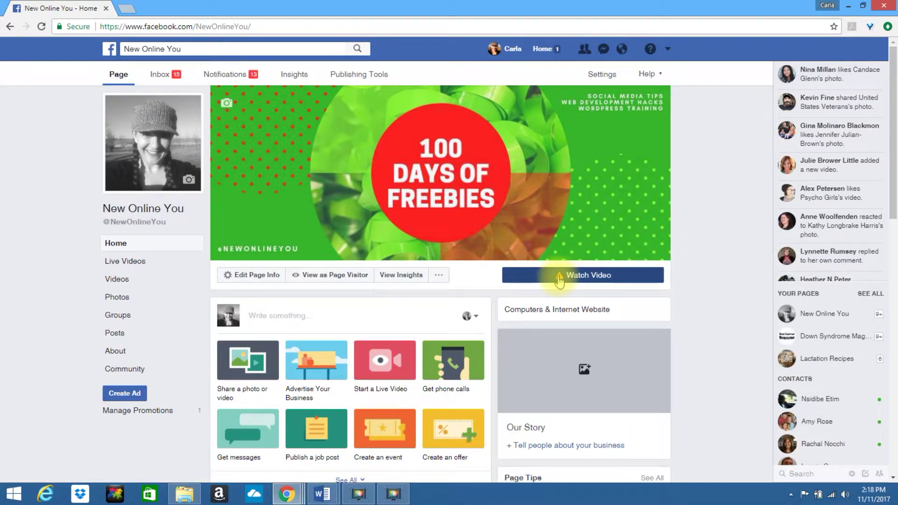
Step: Try the Watch Video button's website-video and Page-video linking options without committing
left_click(558, 277)
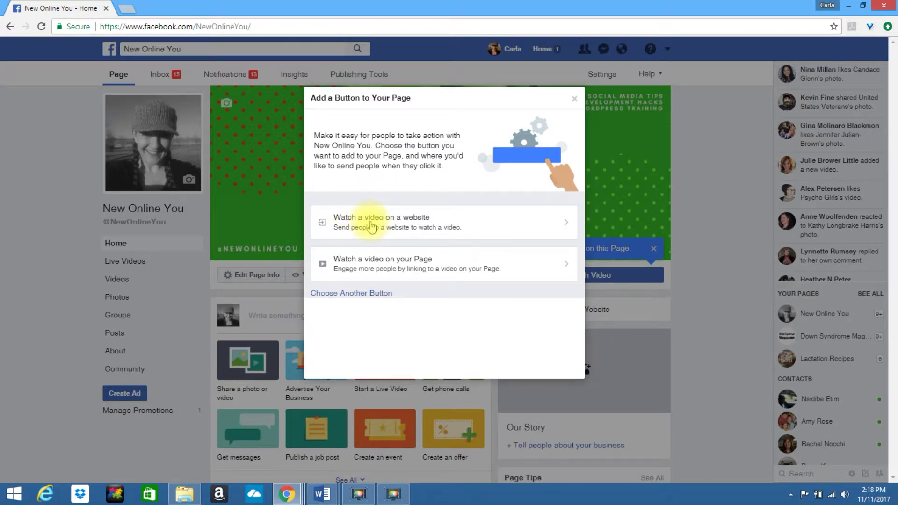
left_click(371, 226)
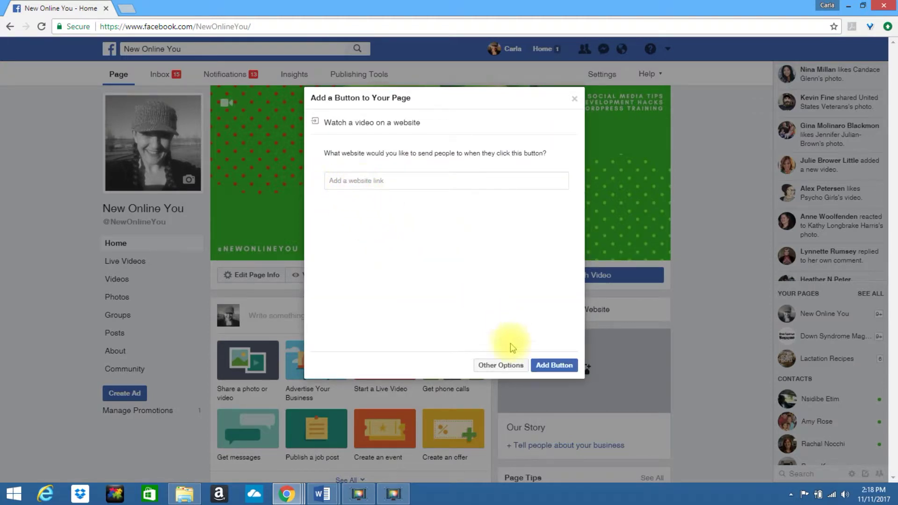
left_click(500, 366)
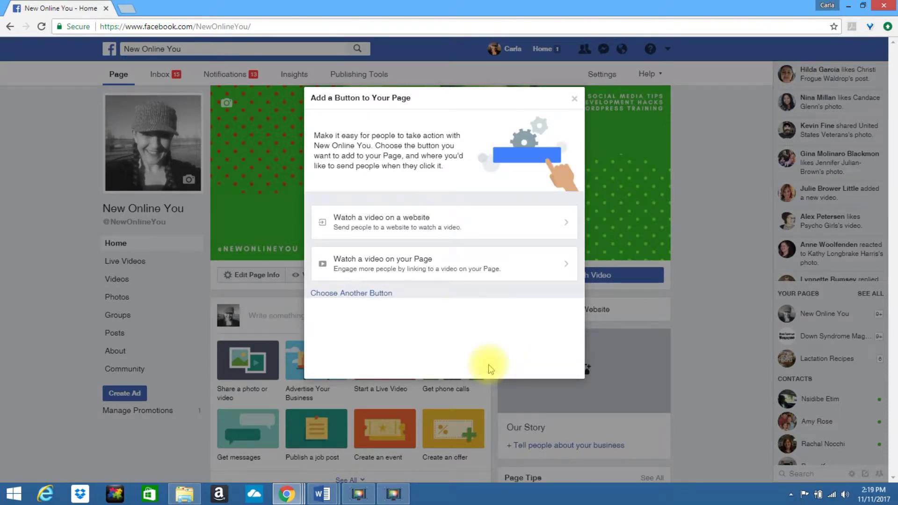
left_click(408, 264)
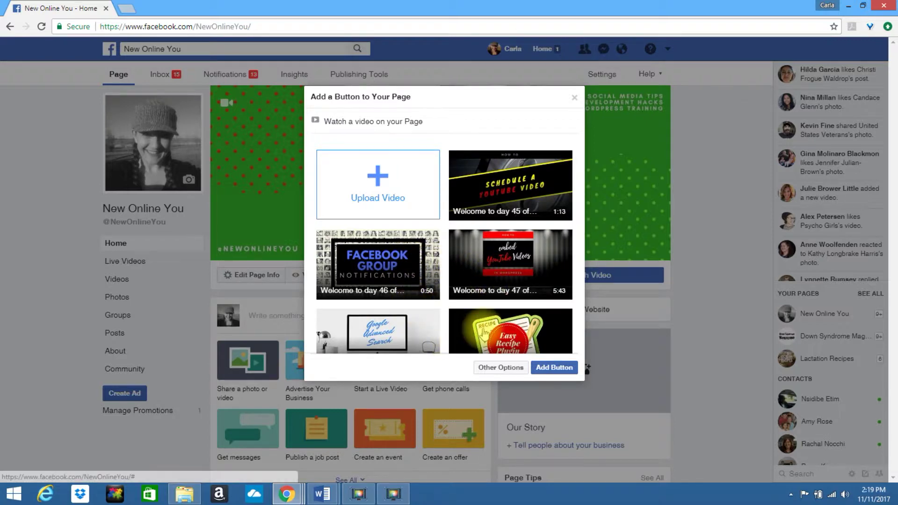
left_click(372, 185)
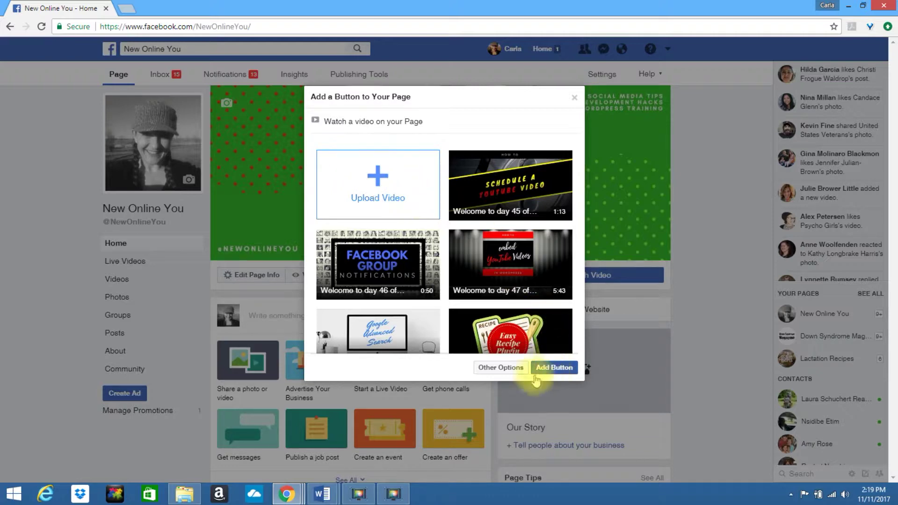
left_click(494, 369)
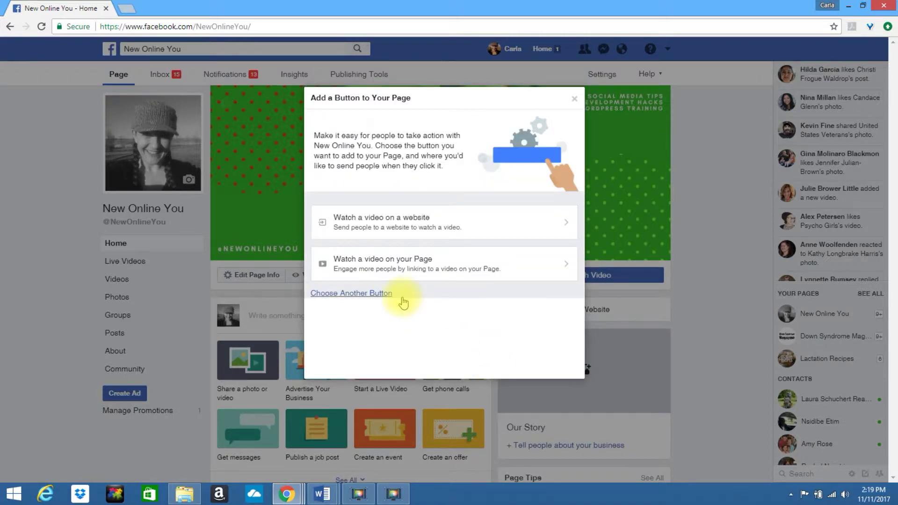
Step: Check other button types, close the dialog, and reopen the Watch Video button setup
left_click(346, 295)
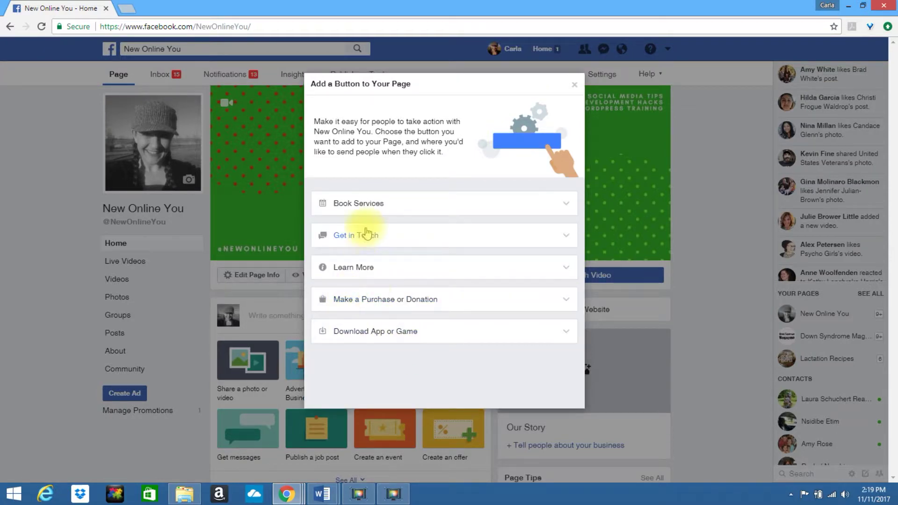
left_click(575, 87)
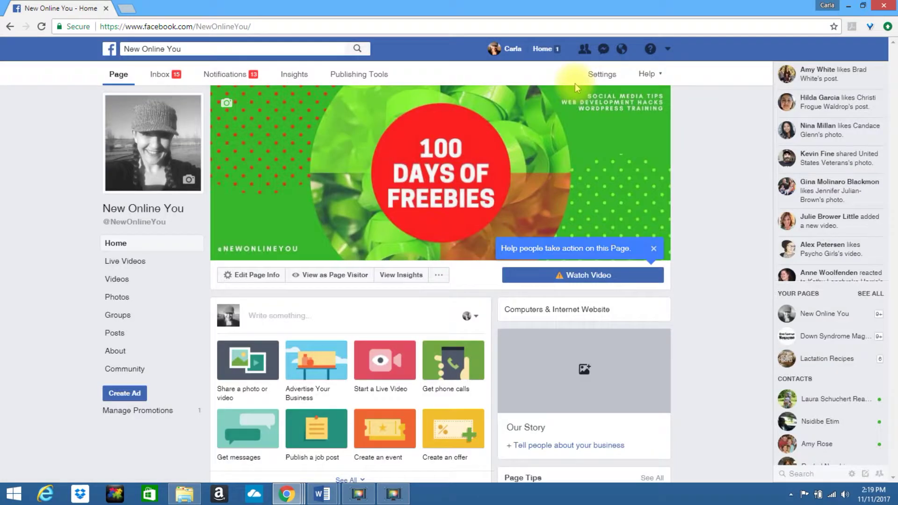
left_click(584, 277)
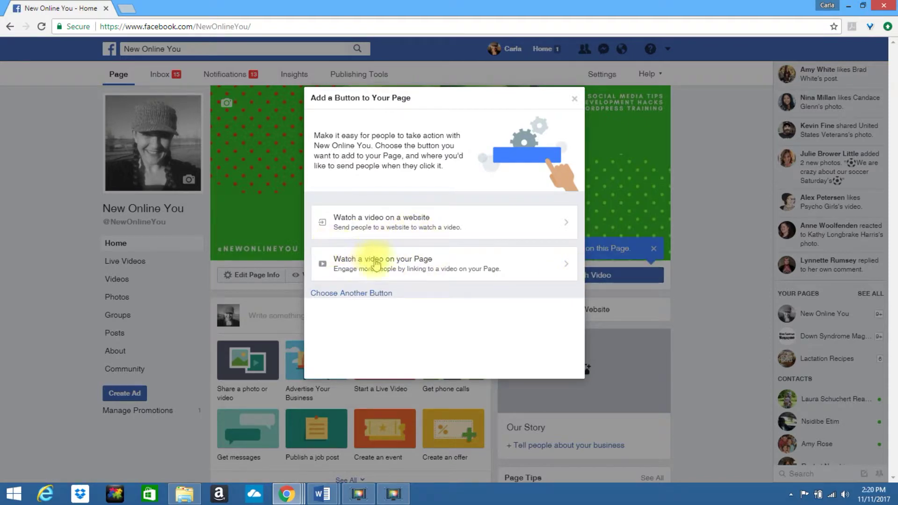
Step: Link the Watch Video button to the Schedule a YouTube Video clip and dismiss the promotion tip
left_click(401, 260)
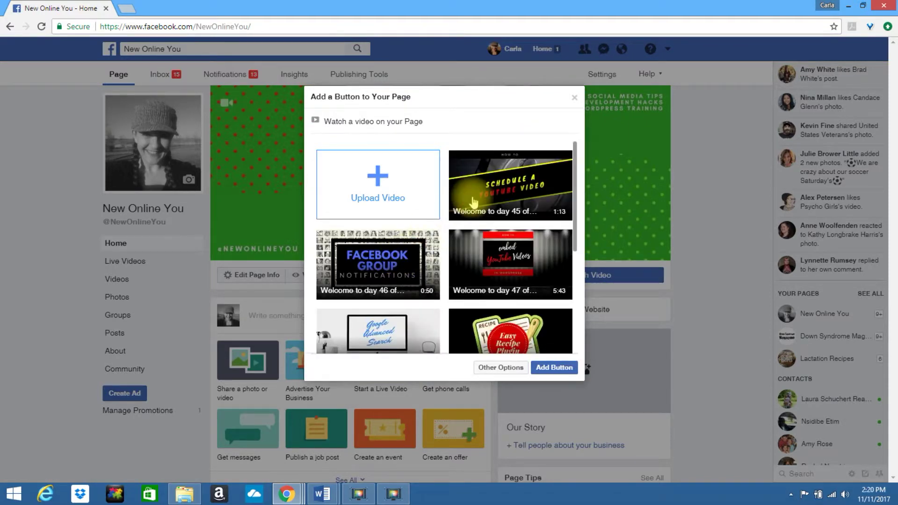
left_click(517, 193)
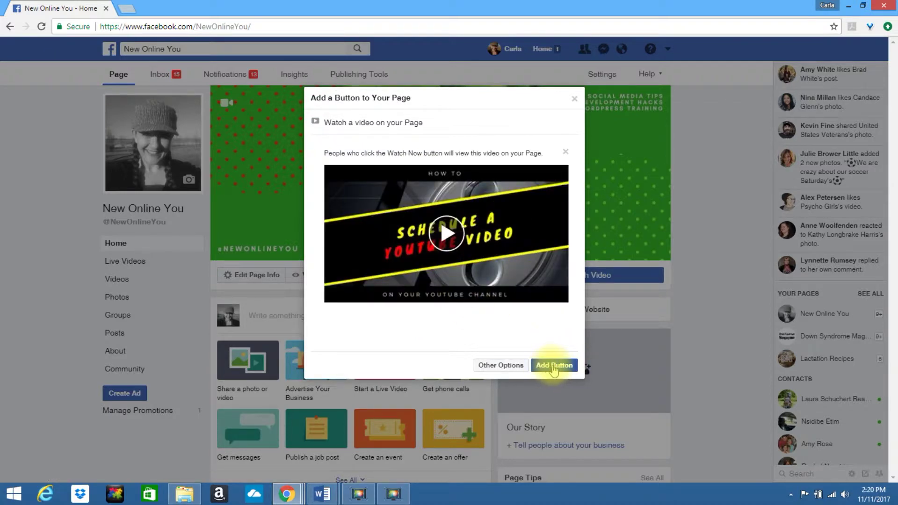
left_click(553, 367)
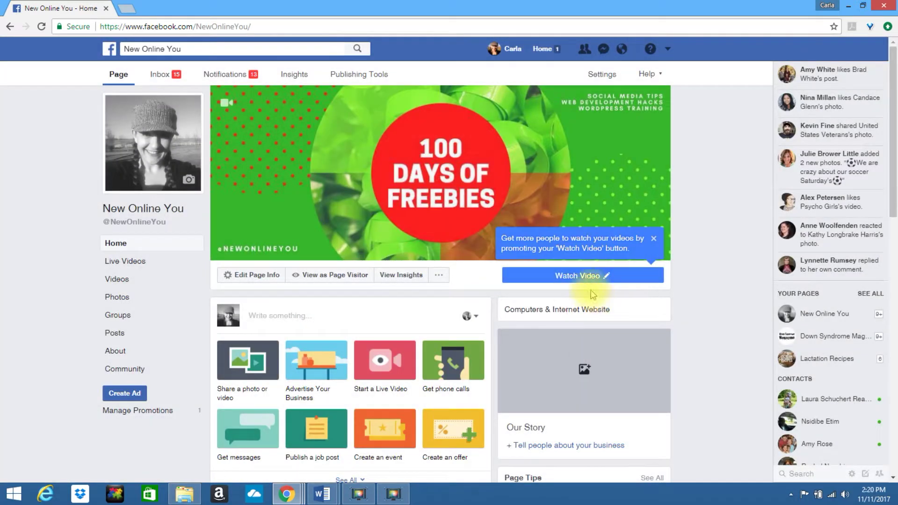
left_click(703, 240)
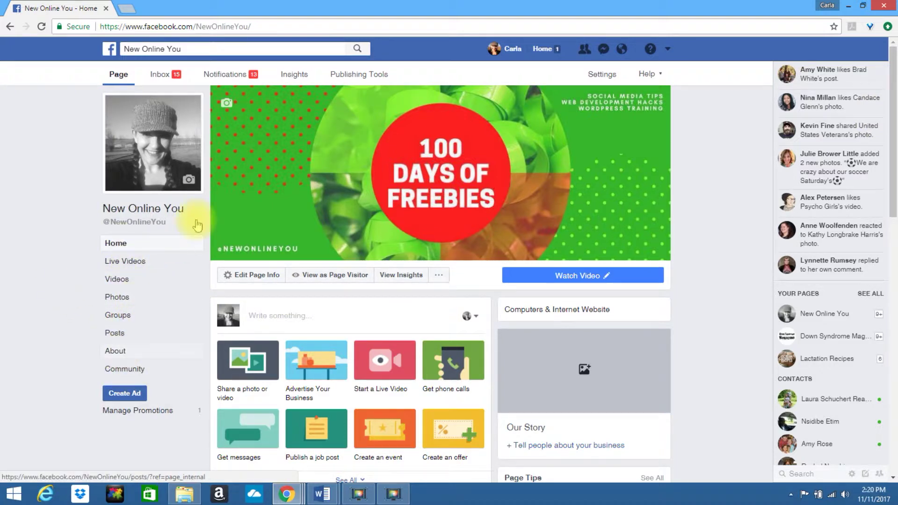
left_click(603, 76)
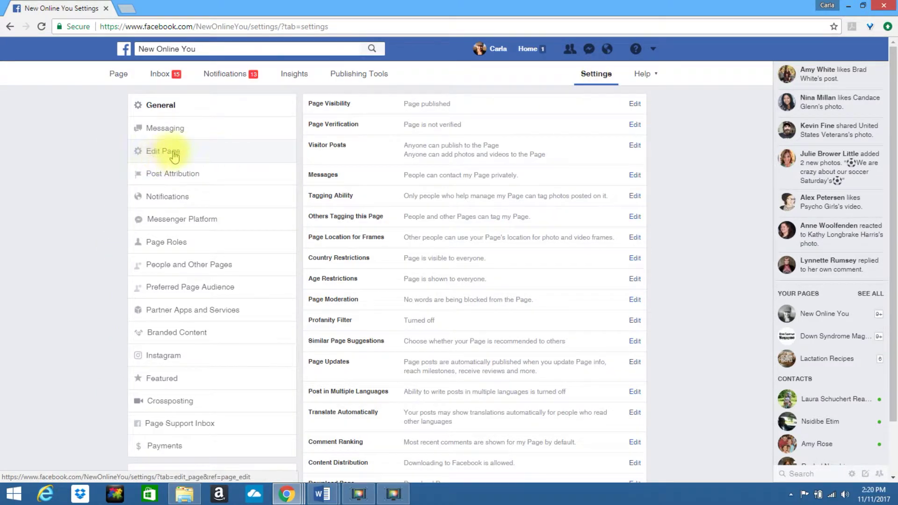
left_click(174, 154)
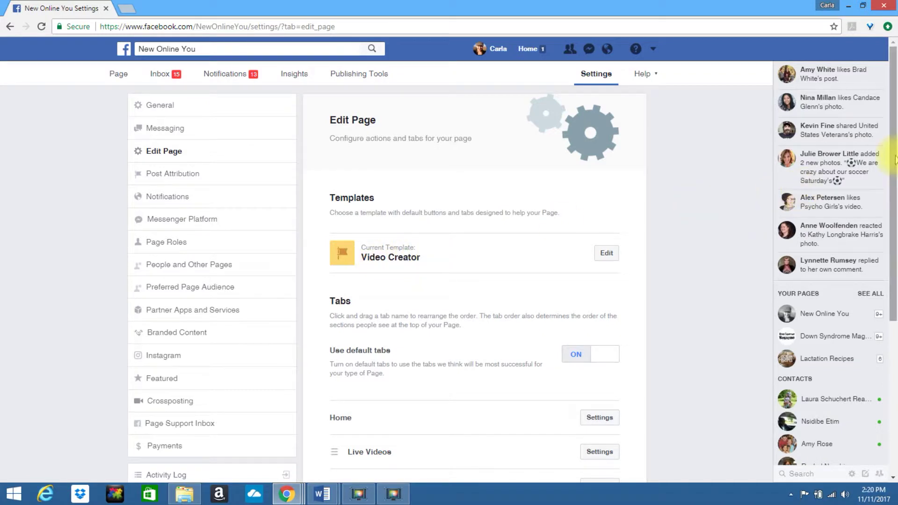
scroll(895, 211, "down", 2)
left_click_drag(894, 210, 894, 323)
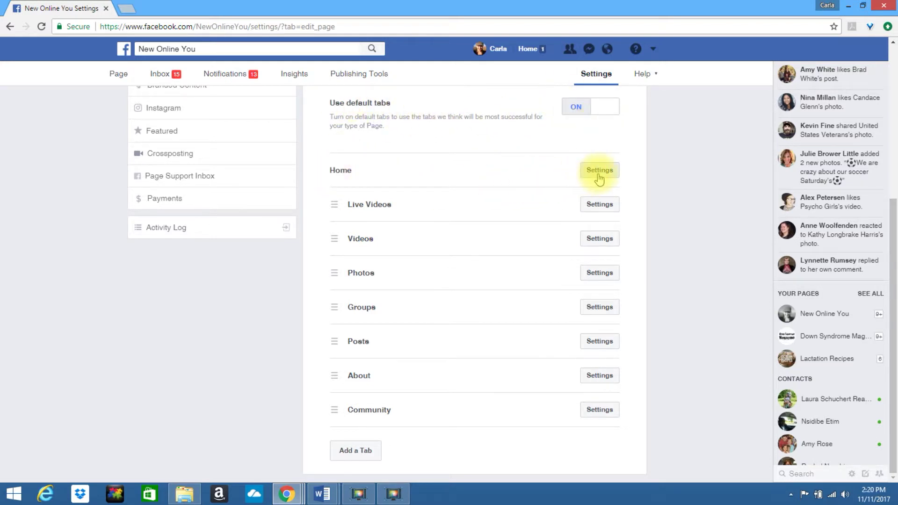
left_click(600, 204)
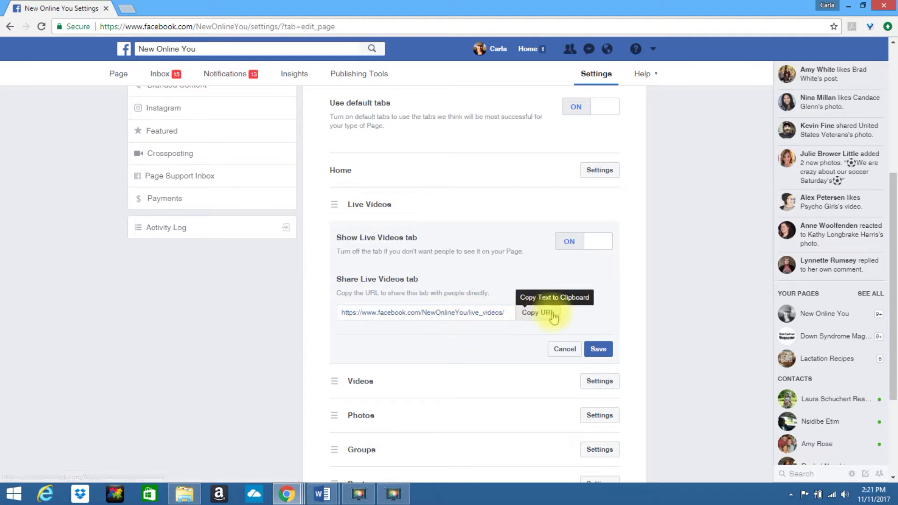
left_click(562, 350)
left_click(600, 275)
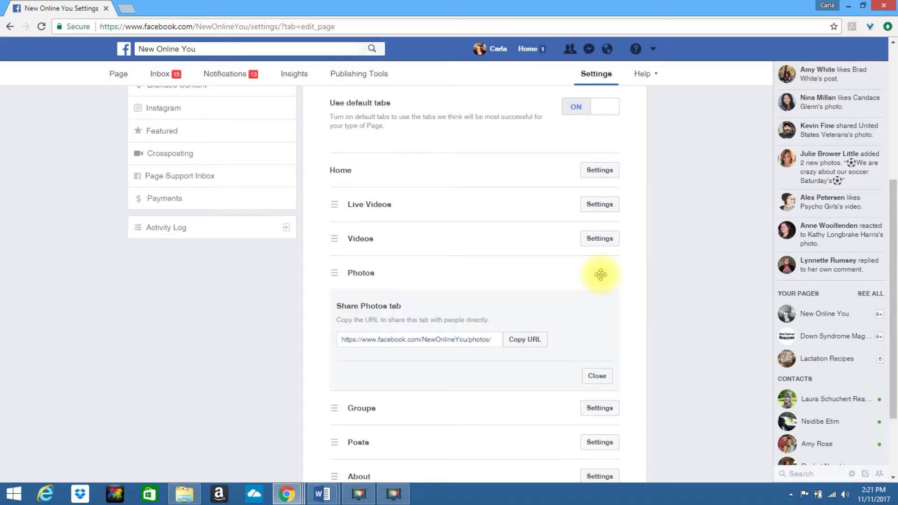
left_click(597, 377)
mouse_move(525, 274)
left_mouse_down()
mouse_move(523, 229)
mouse_move(527, 281)
mouse_move(525, 275)
left_mouse_up()
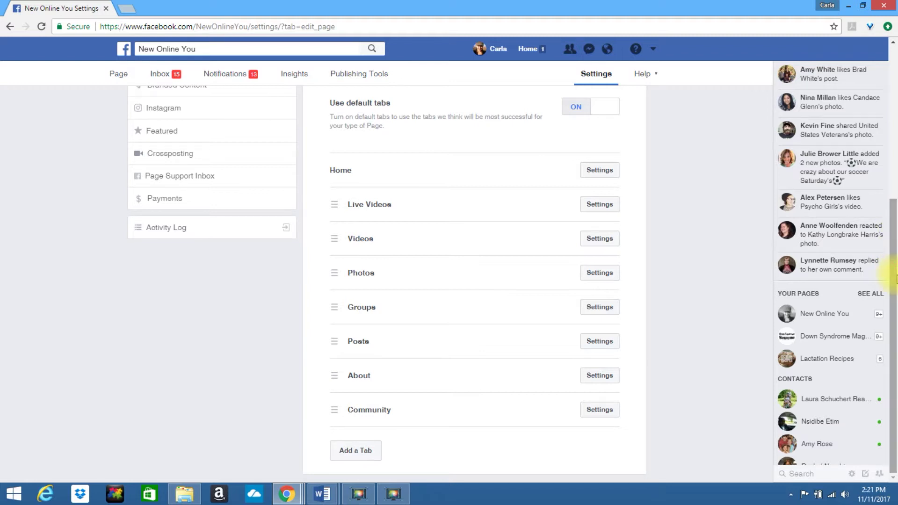
scroll(893, 229, "up", 3)
scroll(894, 187, "up", 2)
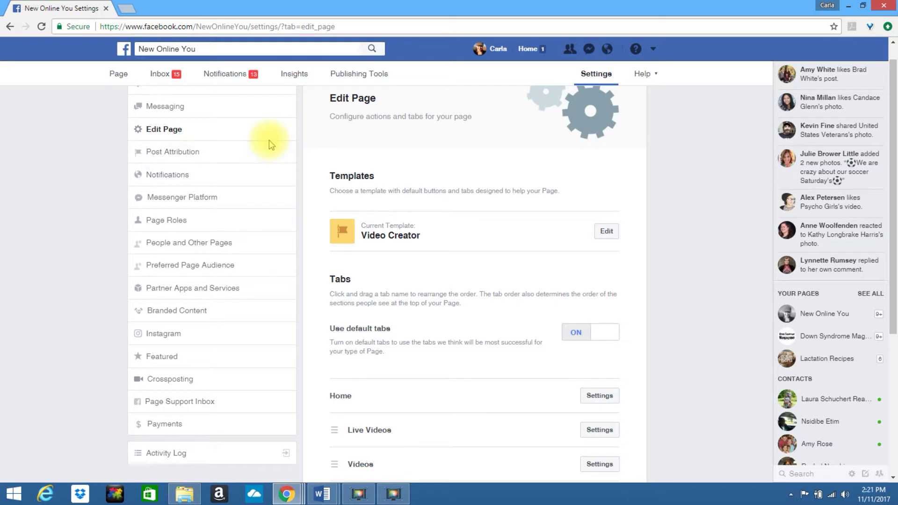
left_click(117, 75)
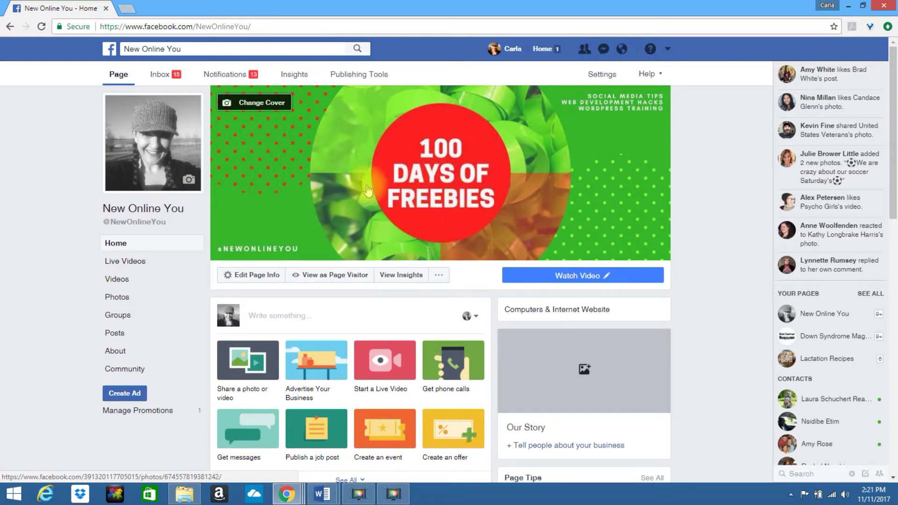
left_click(602, 75)
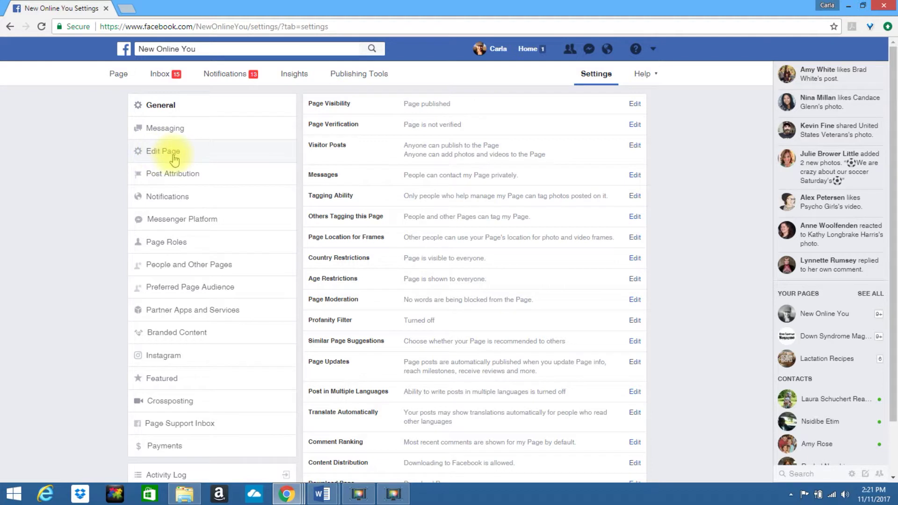
left_click(164, 157)
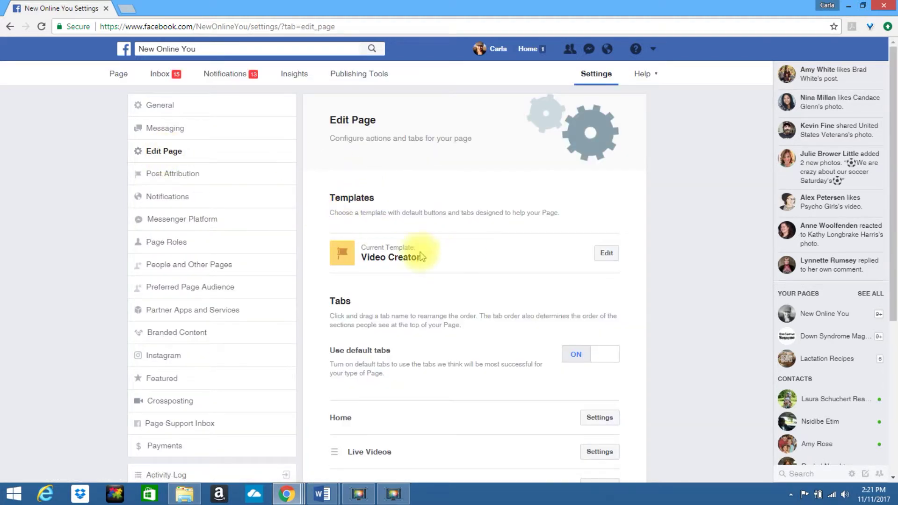
left_click(606, 254)
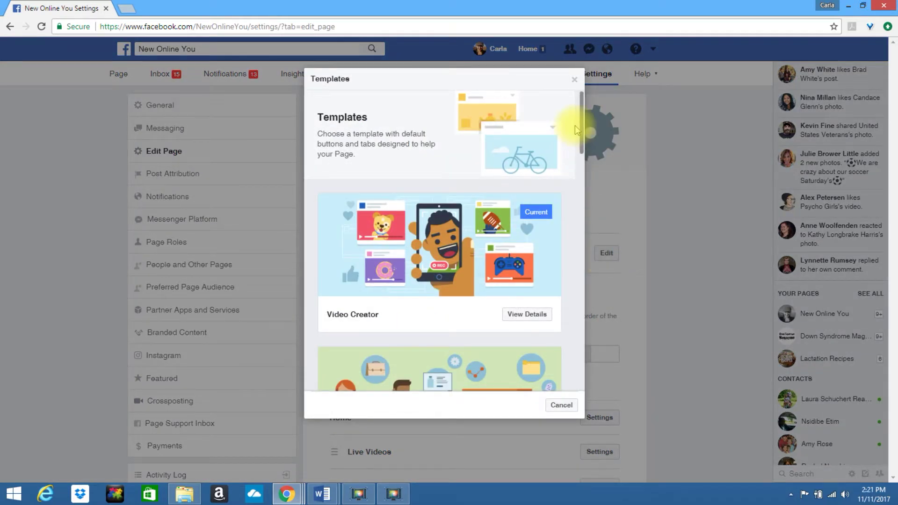
Step: Scroll to the Standard template, view its details, and apply it to the page
left_click_drag(580, 123, 583, 316)
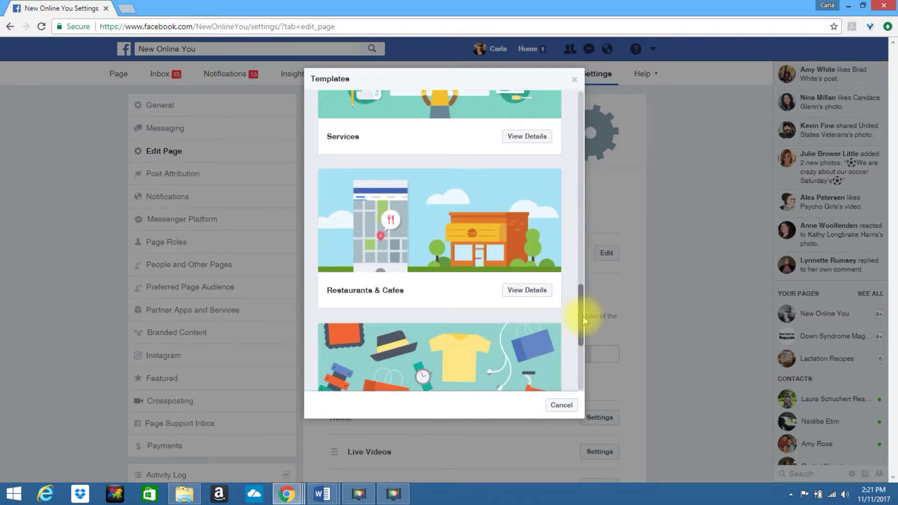
scroll(581, 366, "down", 1)
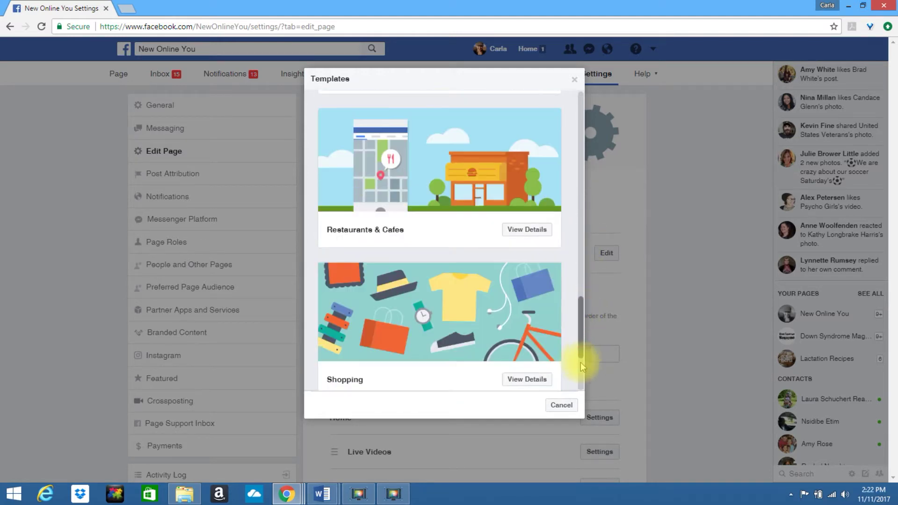
scroll(581, 365, "down", 3)
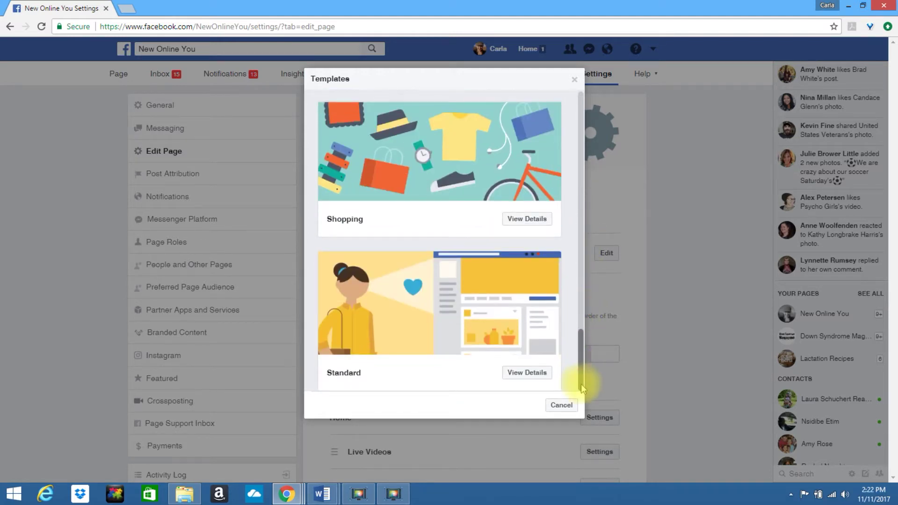
left_click(525, 374)
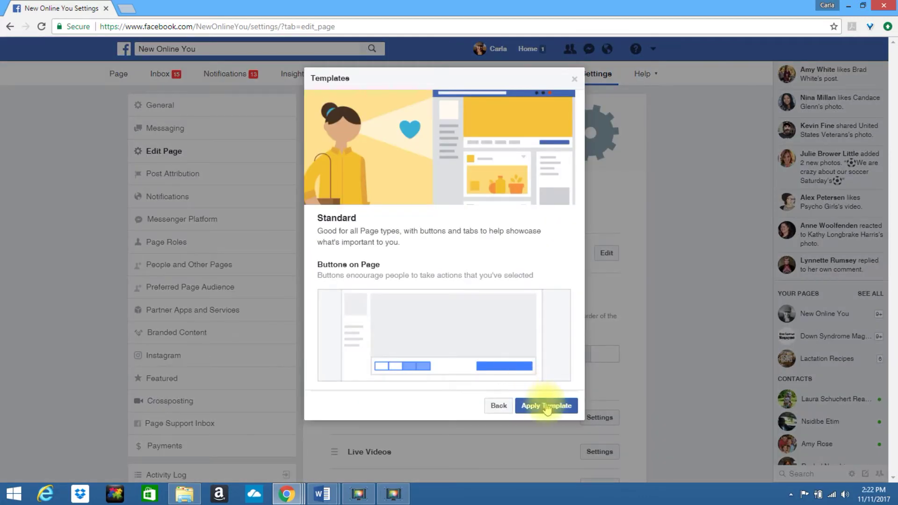
left_click(555, 409)
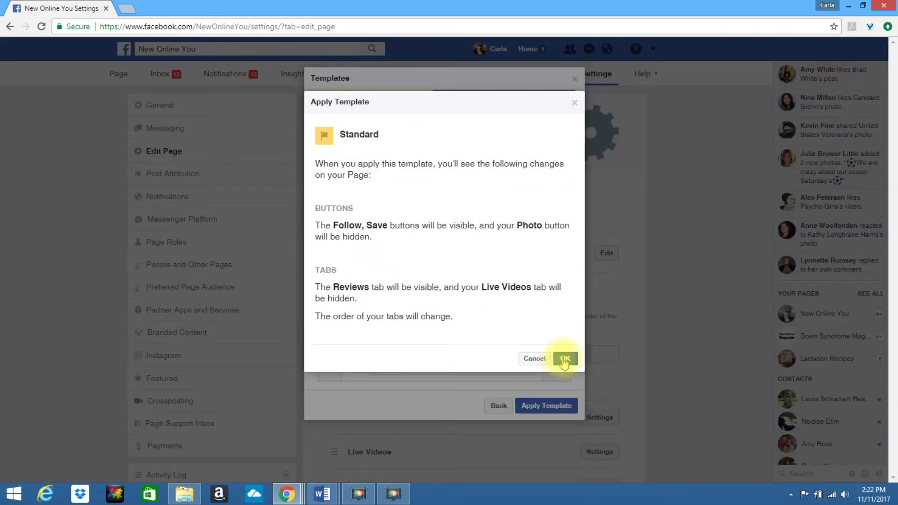
left_click(565, 359)
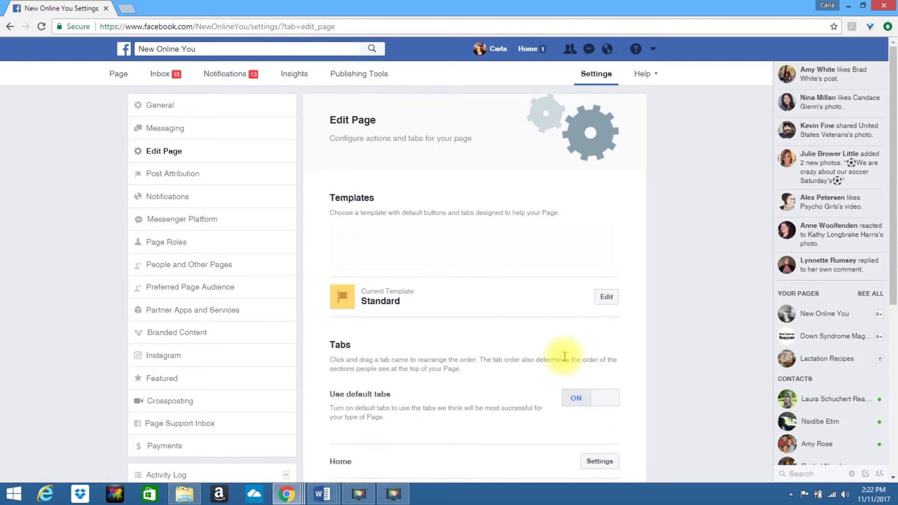
Step: Back on the page home, open Edit Button for the Watch Video action button
left_click(117, 76)
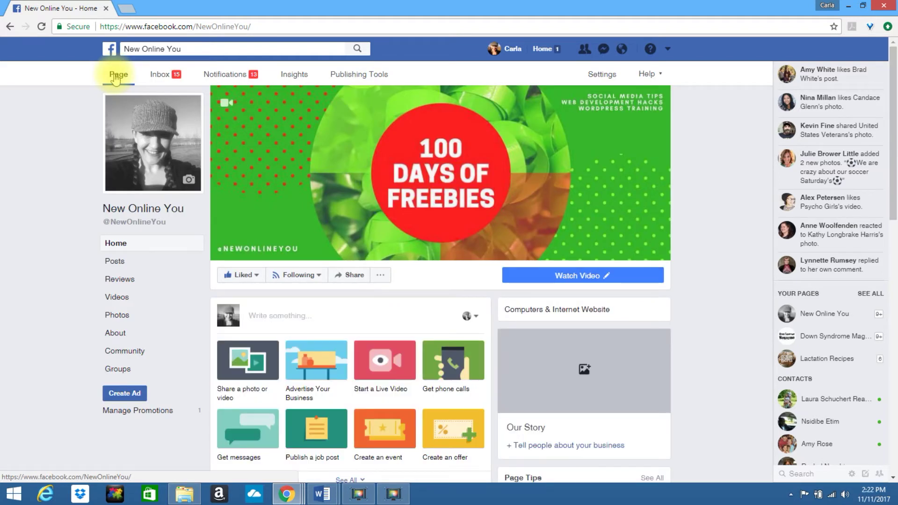
left_click(559, 278)
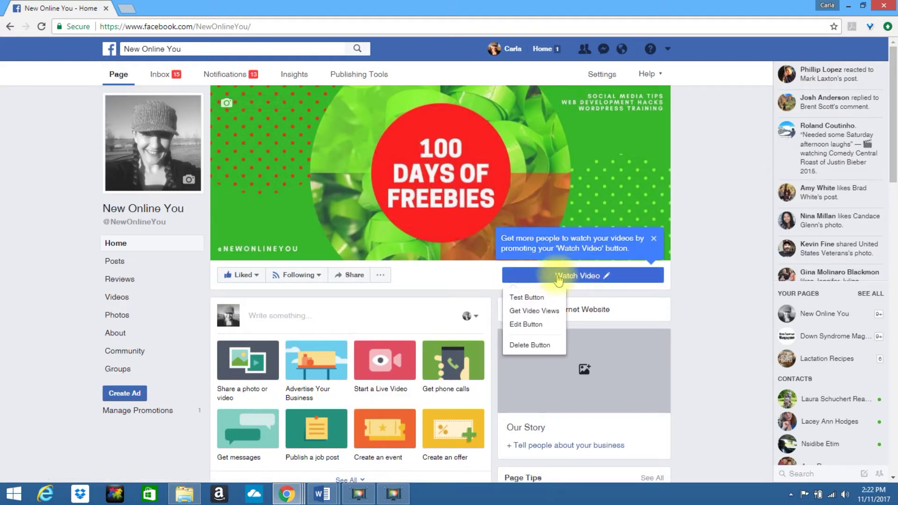
left_click(707, 208)
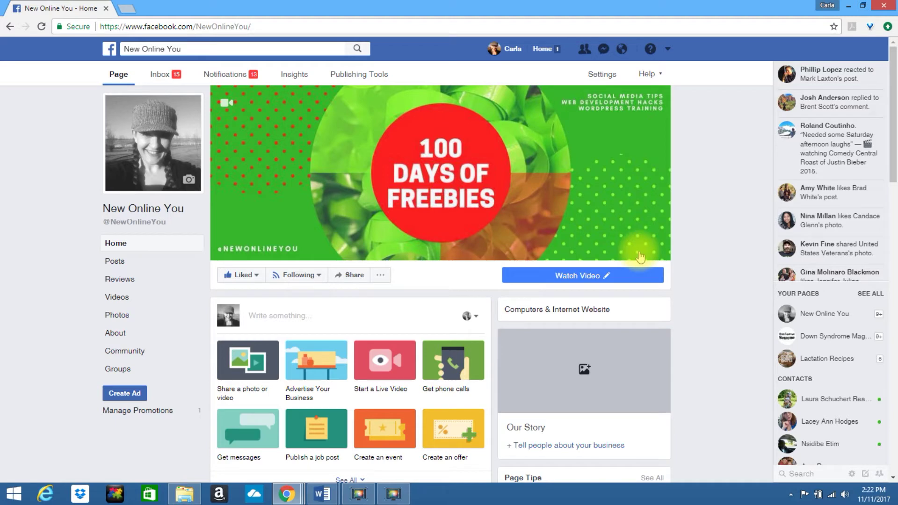
left_click(558, 277)
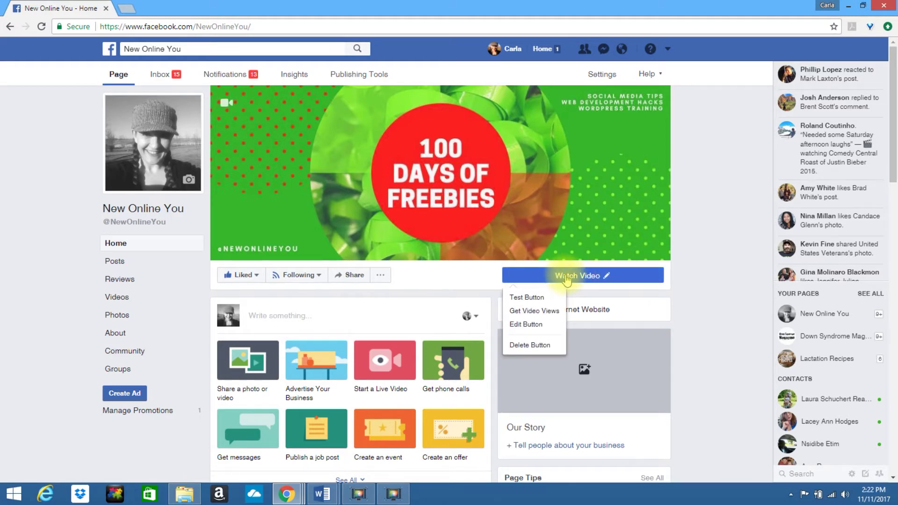
left_click(557, 277)
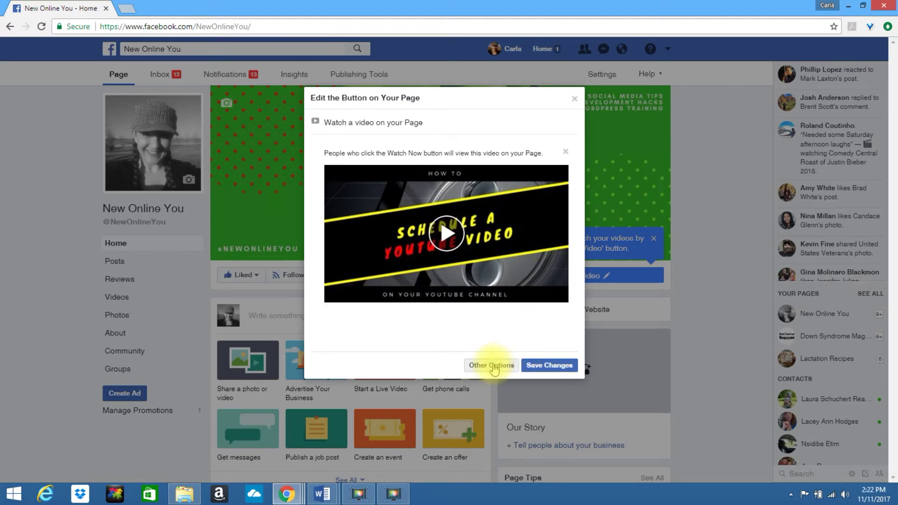
Step: Change the action button to Get in Touch > Send Message and turn on Instant Replies
left_click(492, 365)
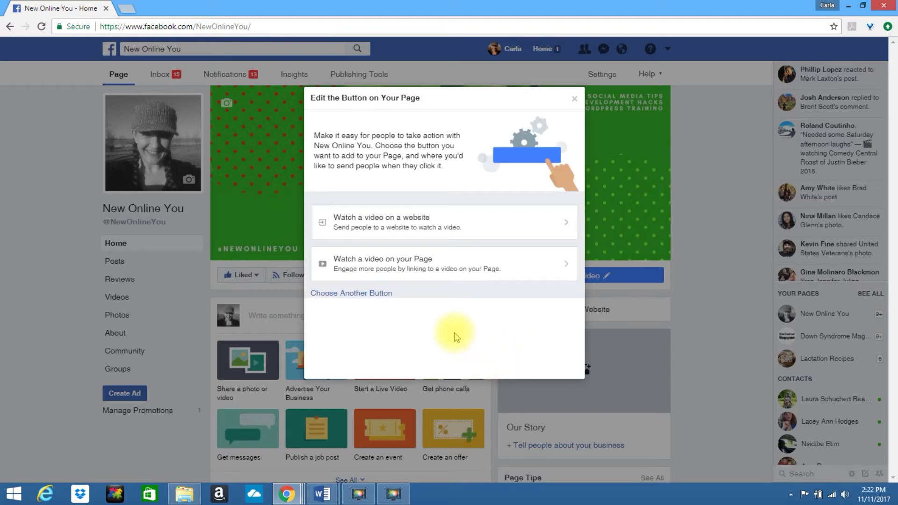
left_click(365, 294)
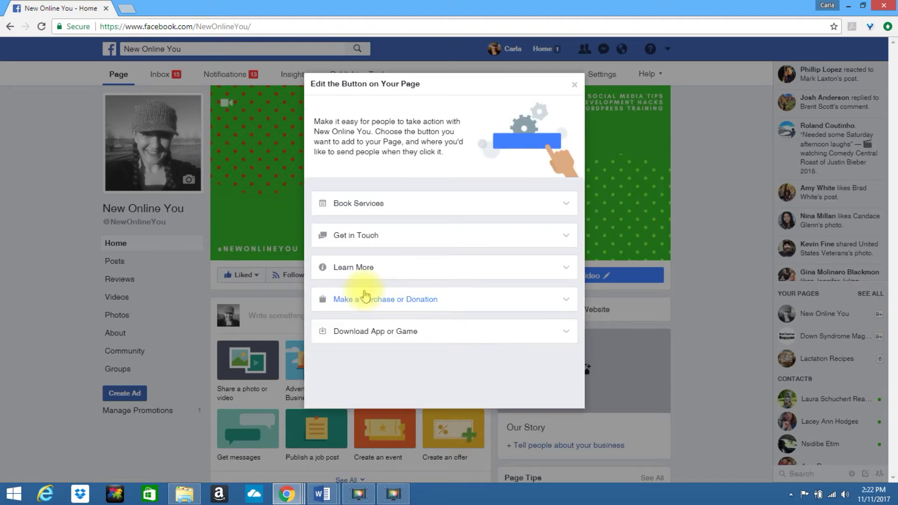
left_click(351, 235)
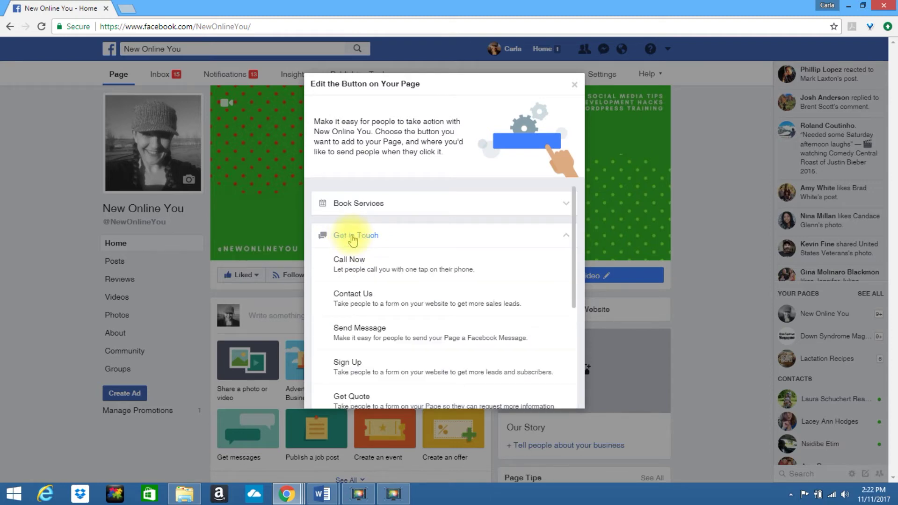
left_click(374, 330)
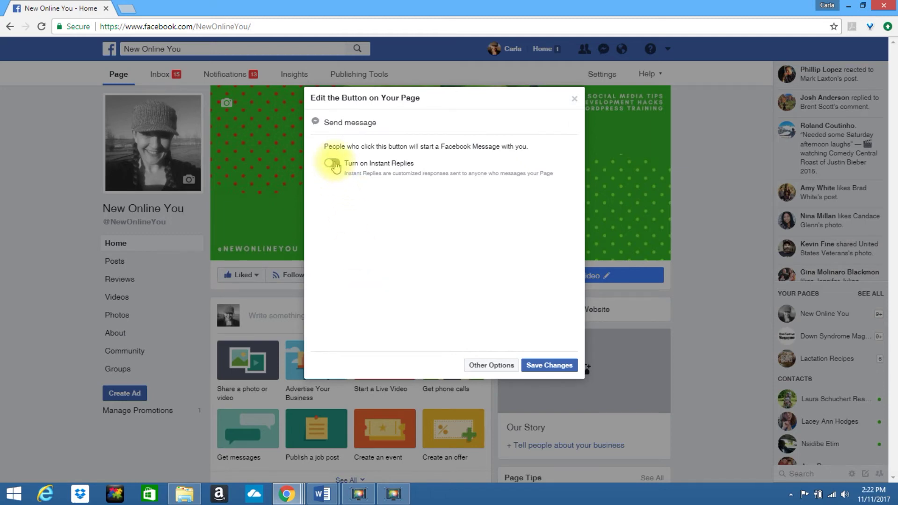
left_click(333, 163)
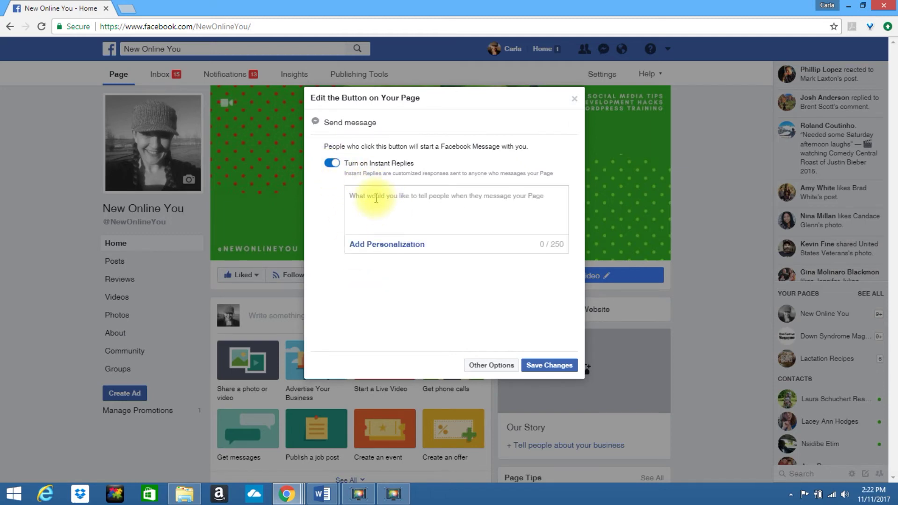
Step: Paste the thank-you greeting, replace the placeholder name with the Person's first name field, and save
key("ctrl+v")
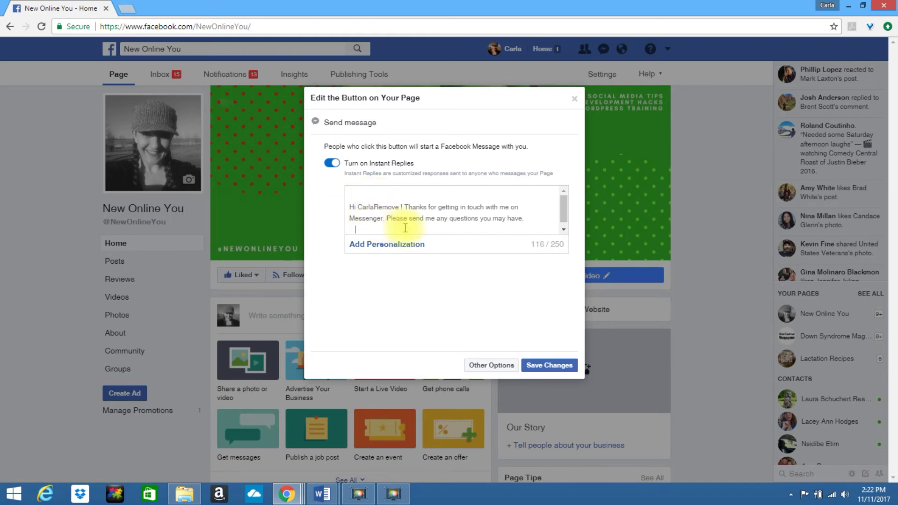
key("BackSpace")
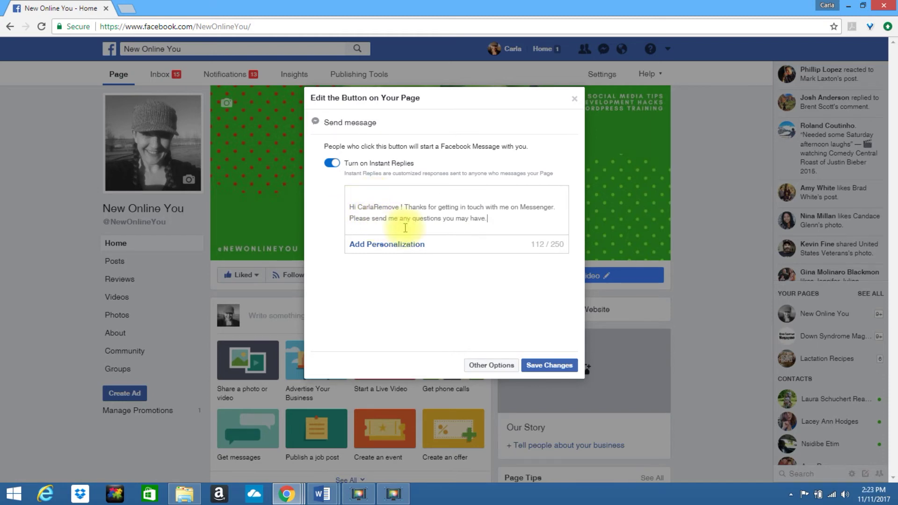
double_click(369, 207)
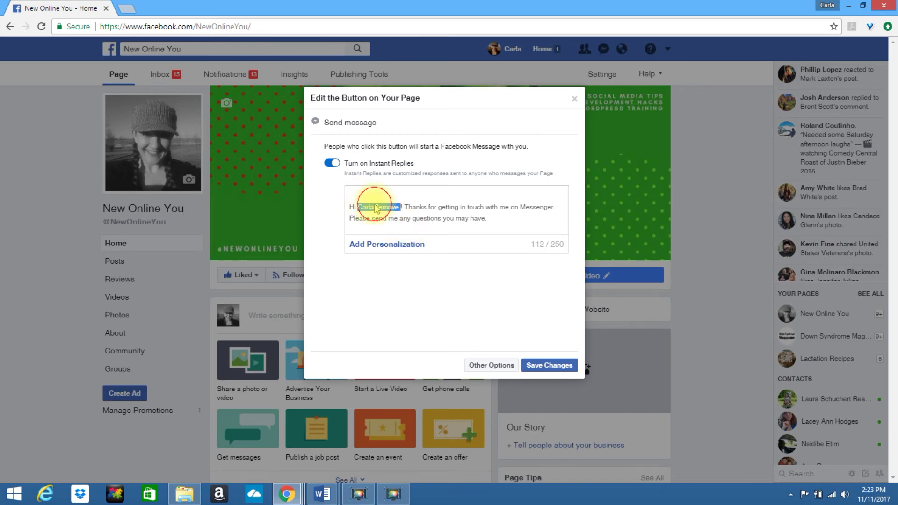
left_click(387, 251)
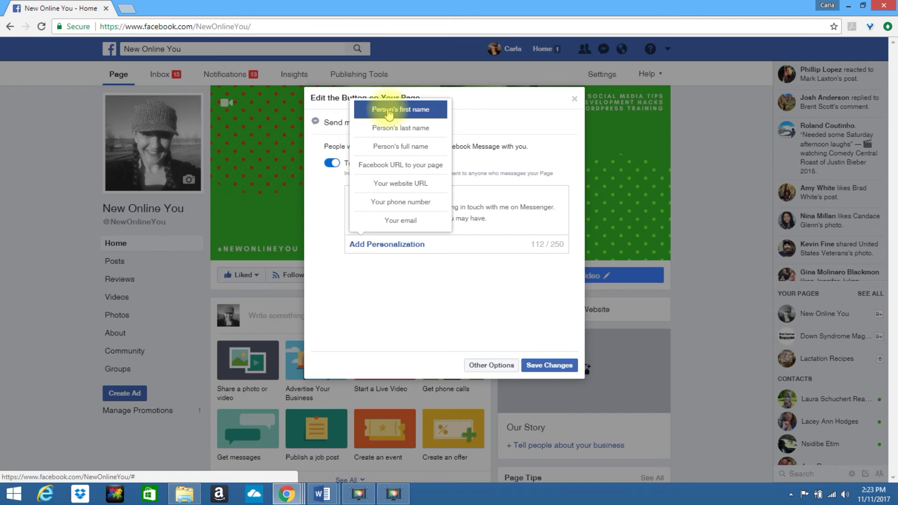
left_click(414, 114)
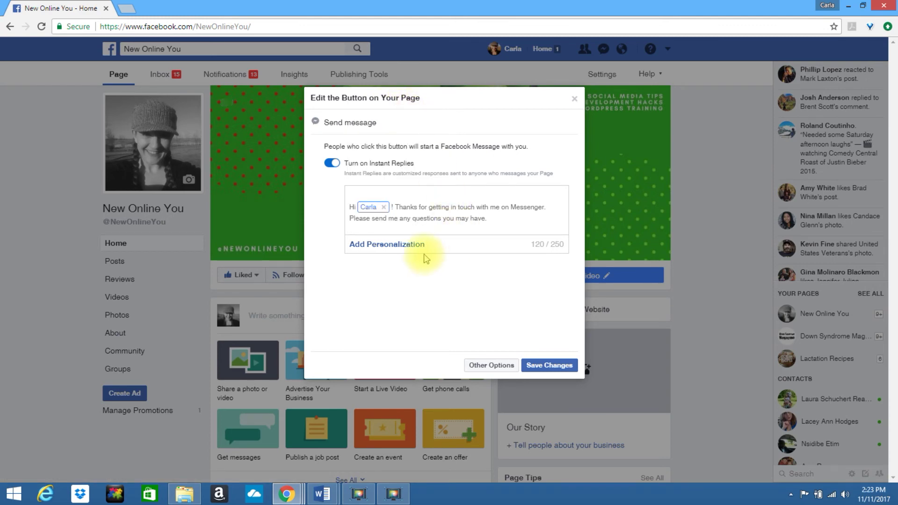
left_click(552, 367)
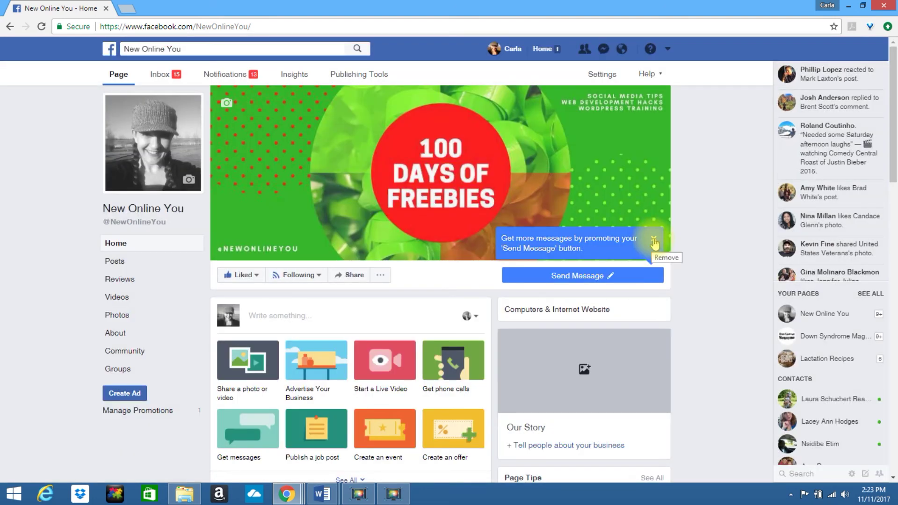
Step: Close the 'Get more messages' tip above the Send Message button
left_click(654, 240)
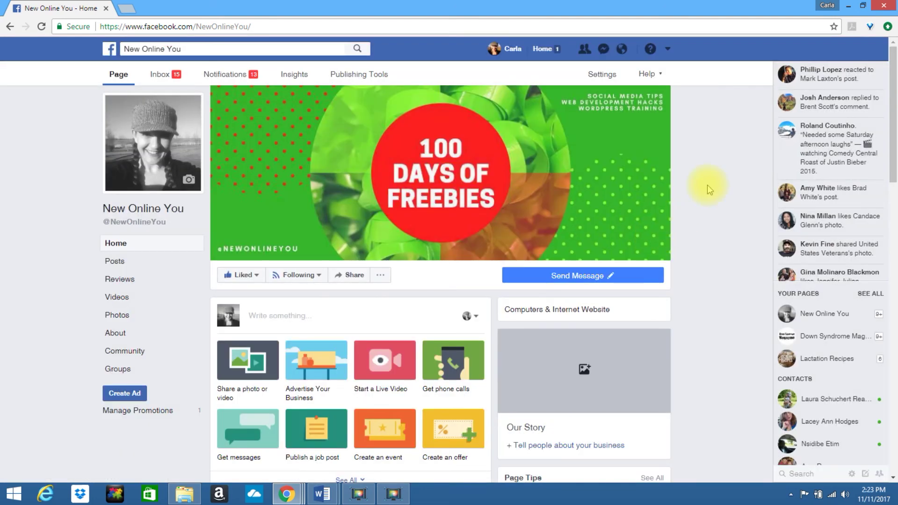